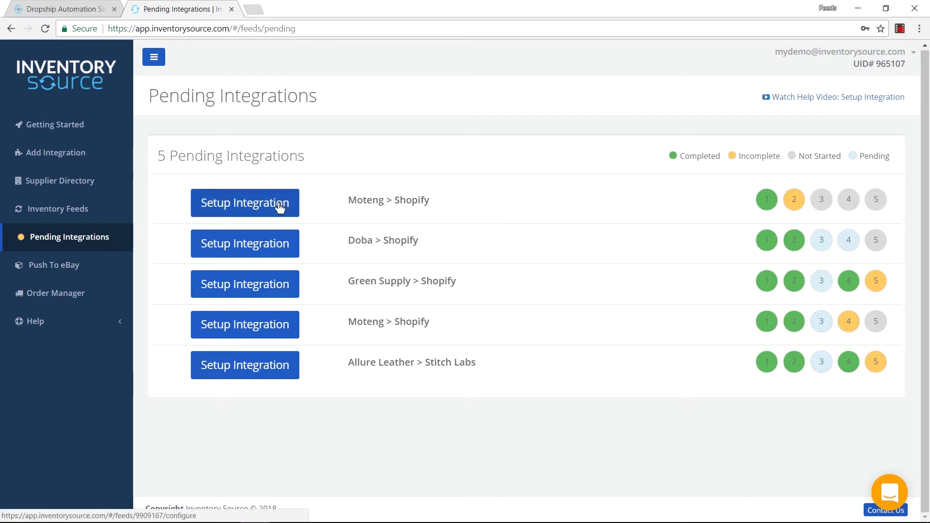
Open Setup Integration for the first Moteng > Shopify pending integration.
left_click(280, 208)
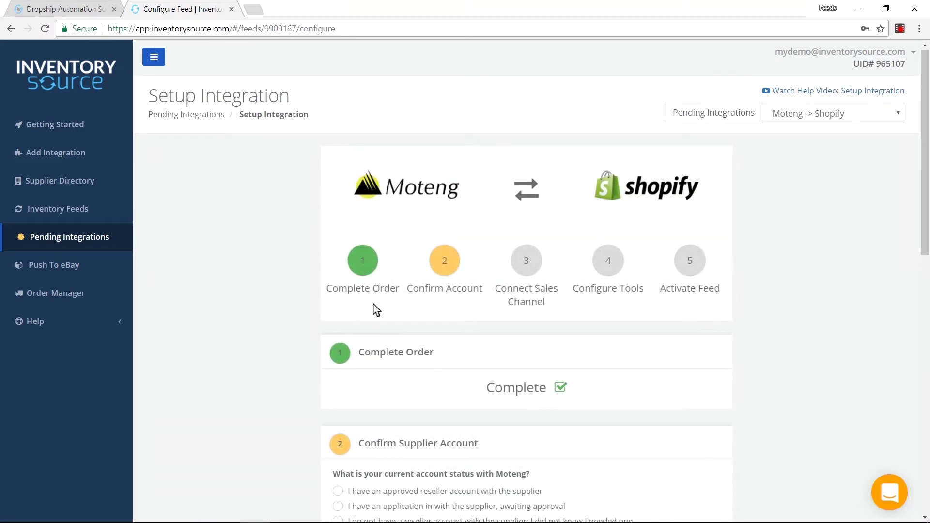
Under Confirm Supplier Account, choose 'I have an approved reseller account with the supplier'.
scroll(442, 361, "down", 2)
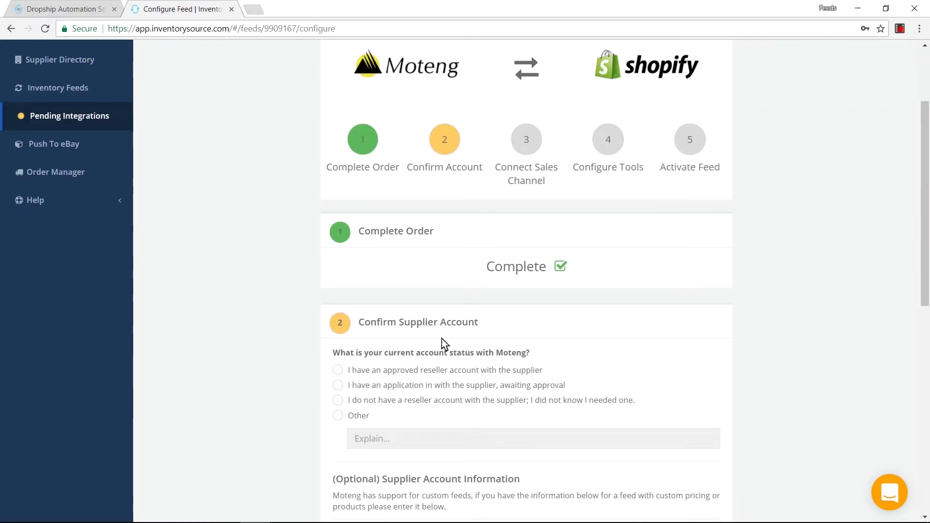
scroll(371, 290, "down", 2)
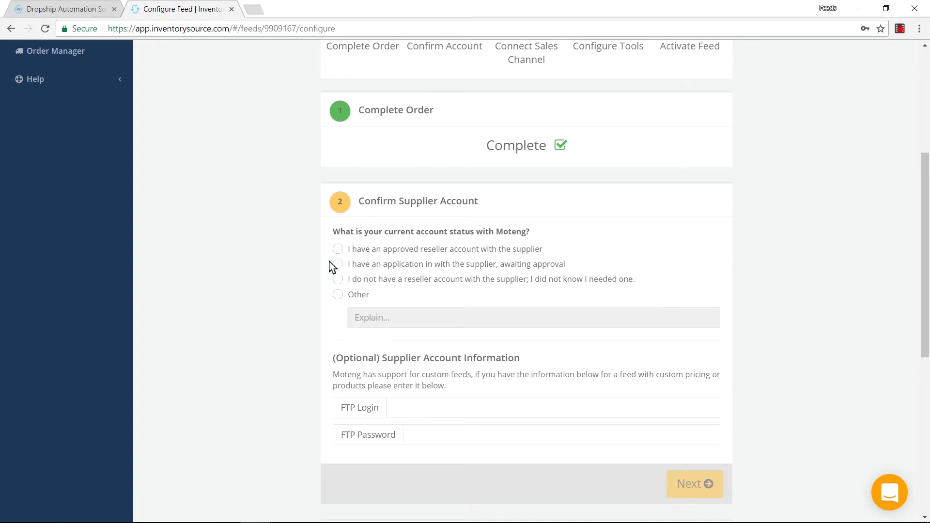
left_click(338, 249)
scroll(614, 308, "down", 2)
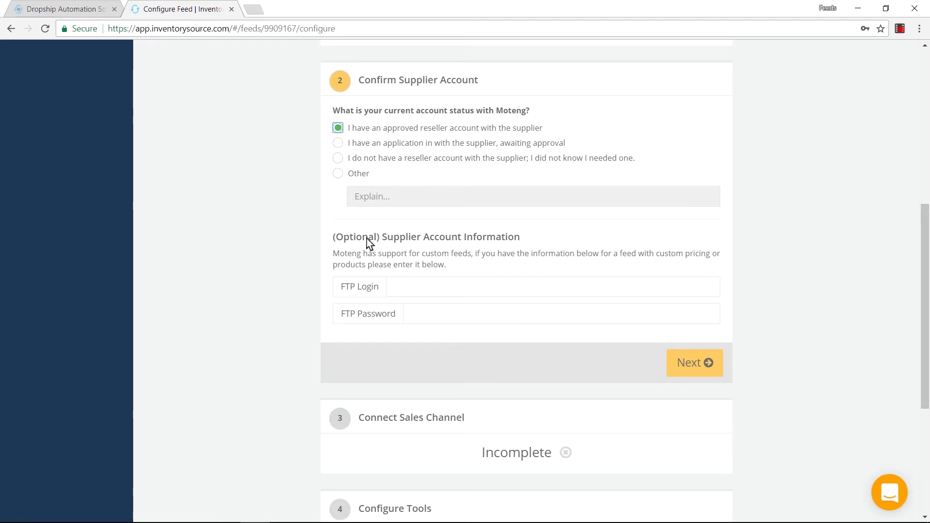
Save the supplier step, then connect the Shopify store to upload supplier products as new products.
left_click(695, 363)
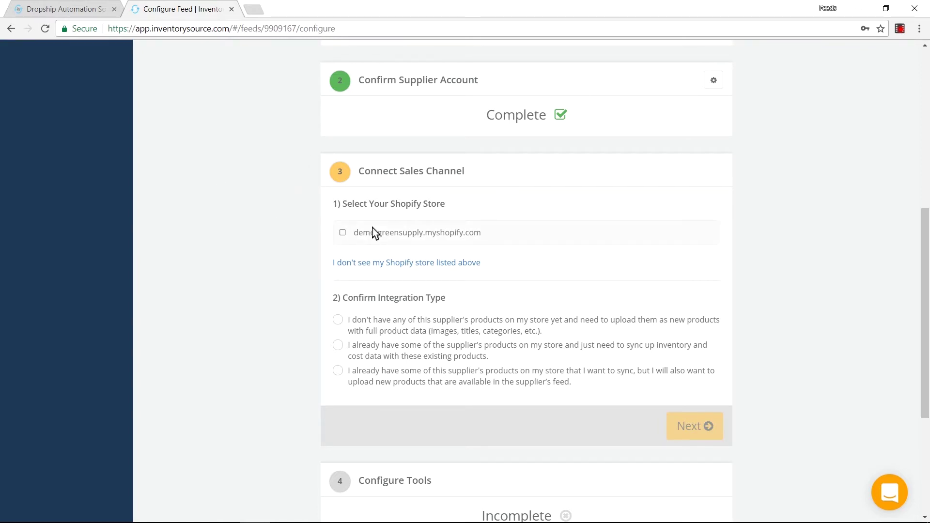
left_click(343, 233)
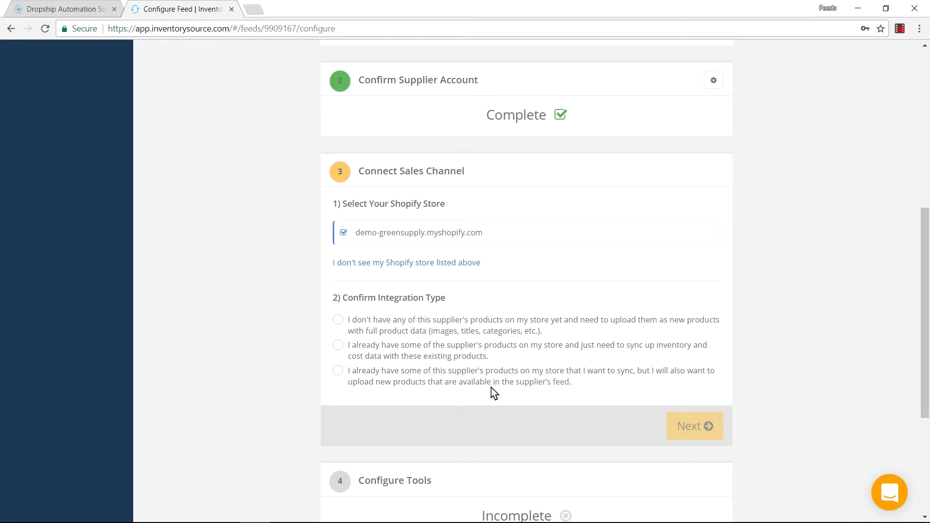
left_click(338, 319)
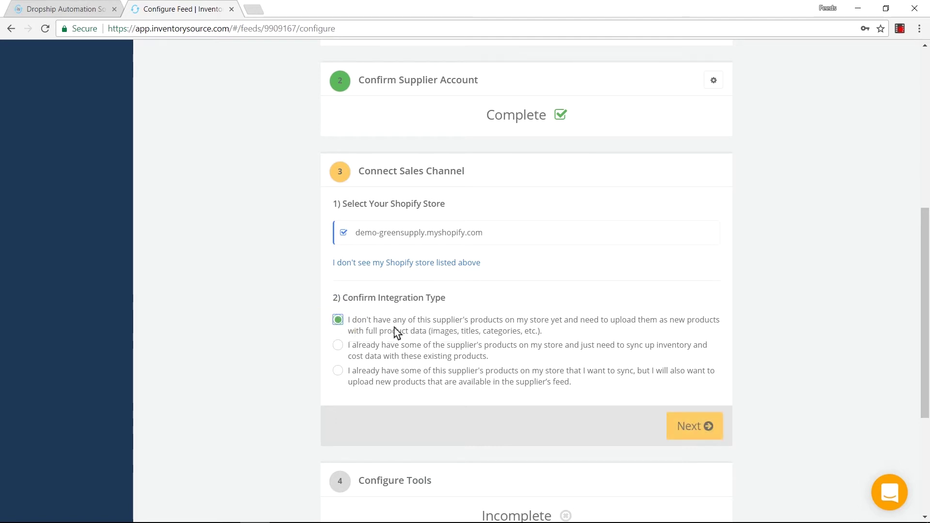
left_click(689, 418)
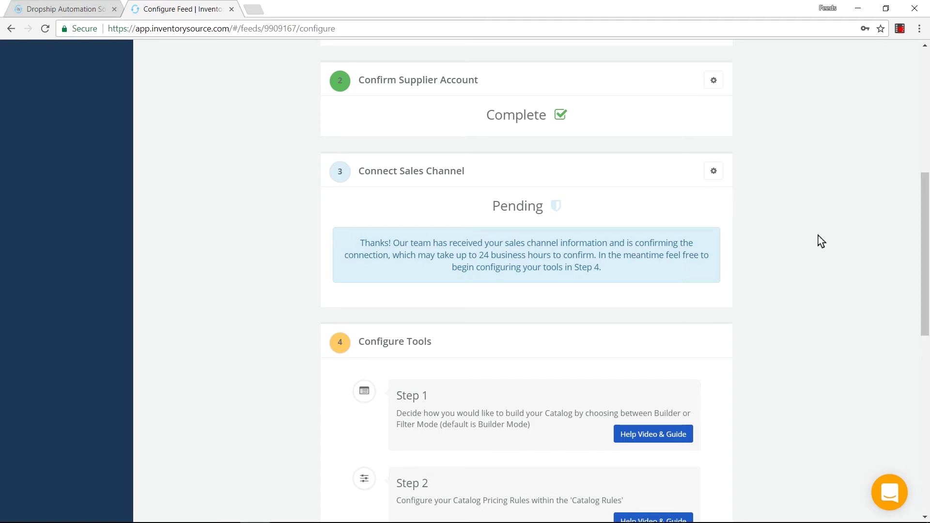
Scroll down to Configure Tools, briefly showing and hiding the sidebar Help options.
scroll(766, 213, "down", 3)
scroll(345, 187, "down", 1)
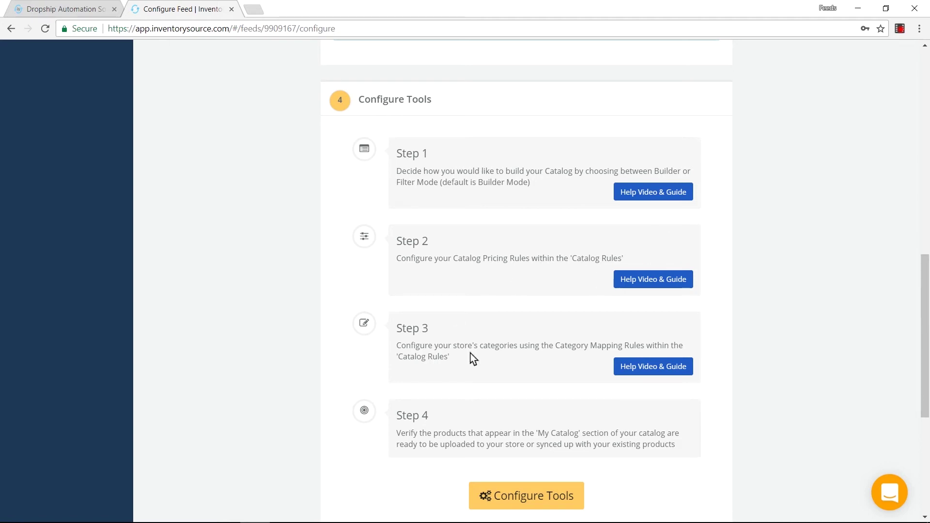
scroll(509, 363, "down", 1)
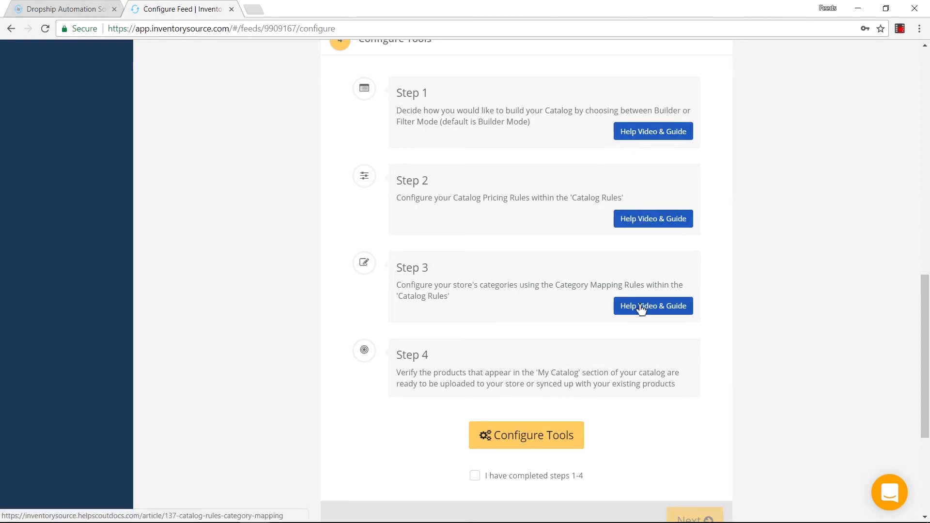
scroll(209, 291, "up", 12)
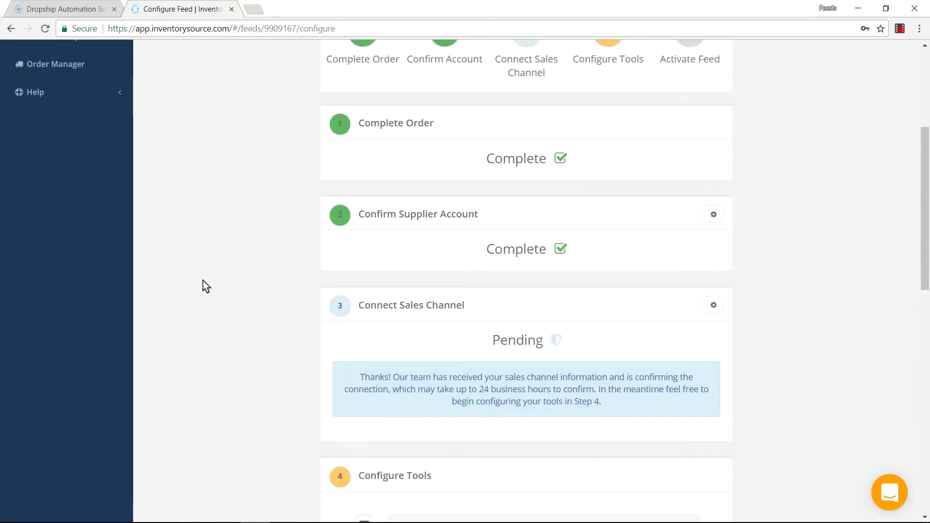
left_click(68, 322)
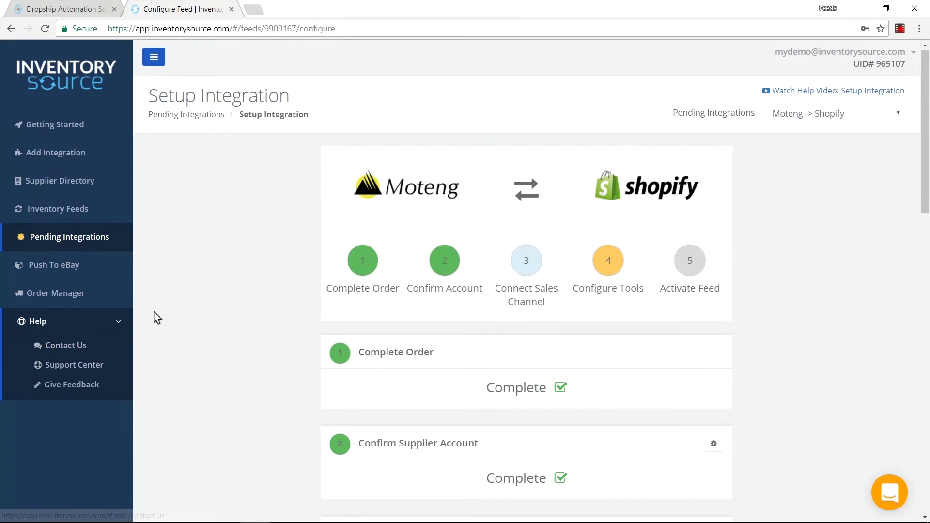
left_click(121, 324)
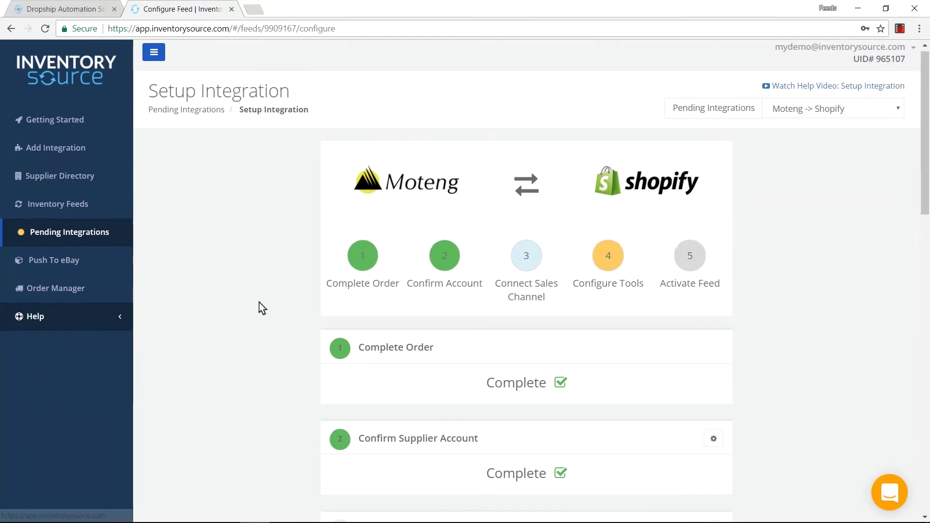
Open the feed's catalog tools and tick 'I have completed steps 1-4'.
scroll(264, 302, "down", 9)
scroll(555, 436, "down", 1)
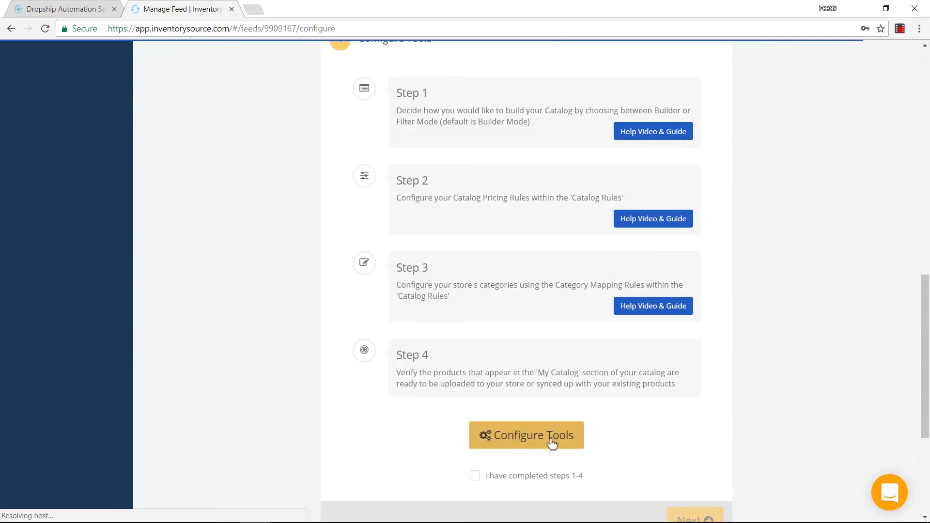
left_click(552, 442)
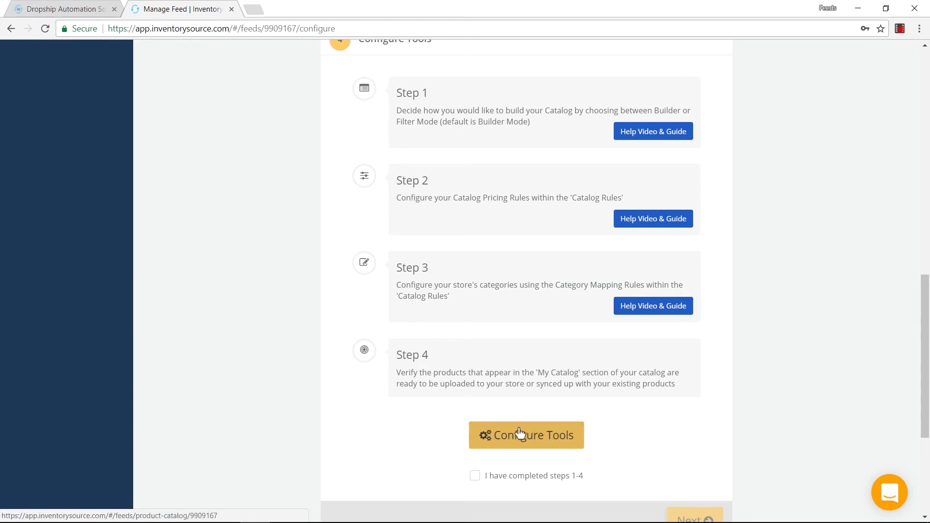
scroll(519, 432, "down", 3)
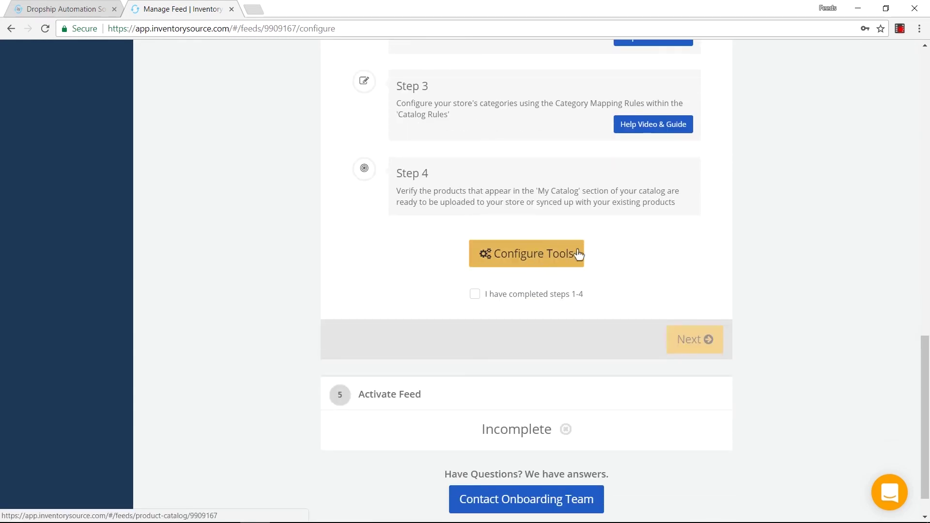
left_click(475, 294)
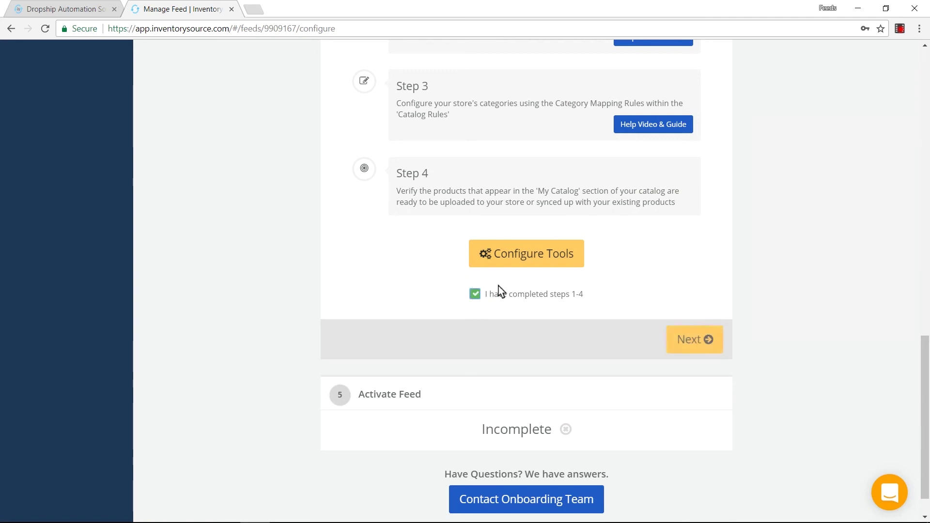
Add the first two Wilson junior golf sets to the catalog, then return to Pending Integrations.
left_click(698, 338)
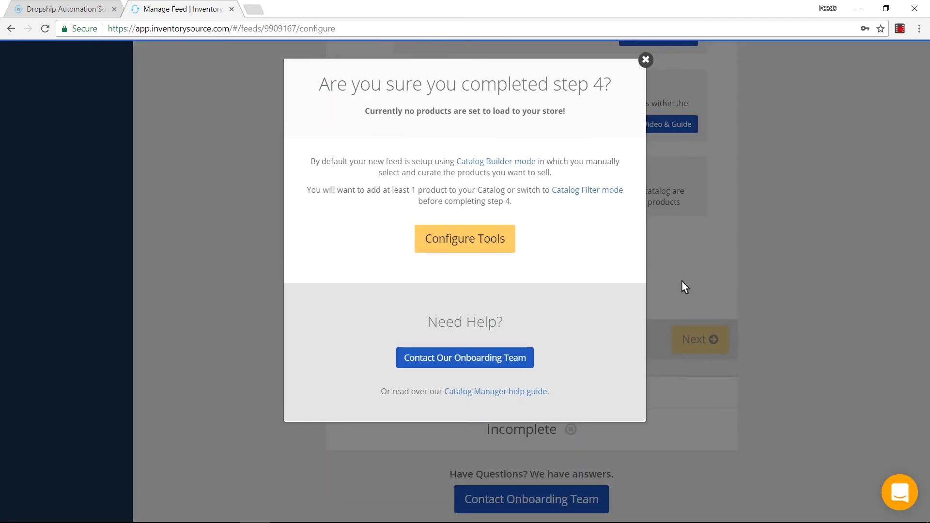
left_click(494, 243)
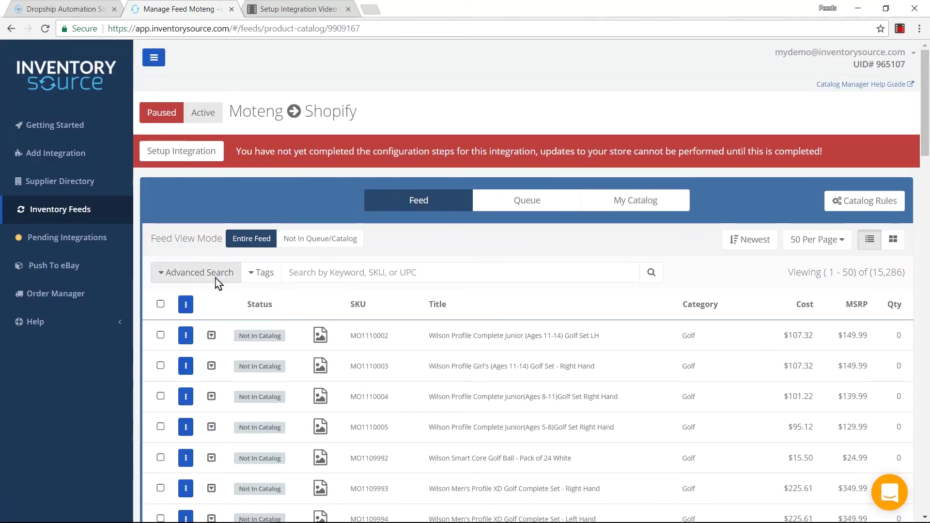
left_click(191, 331)
left_click(195, 373)
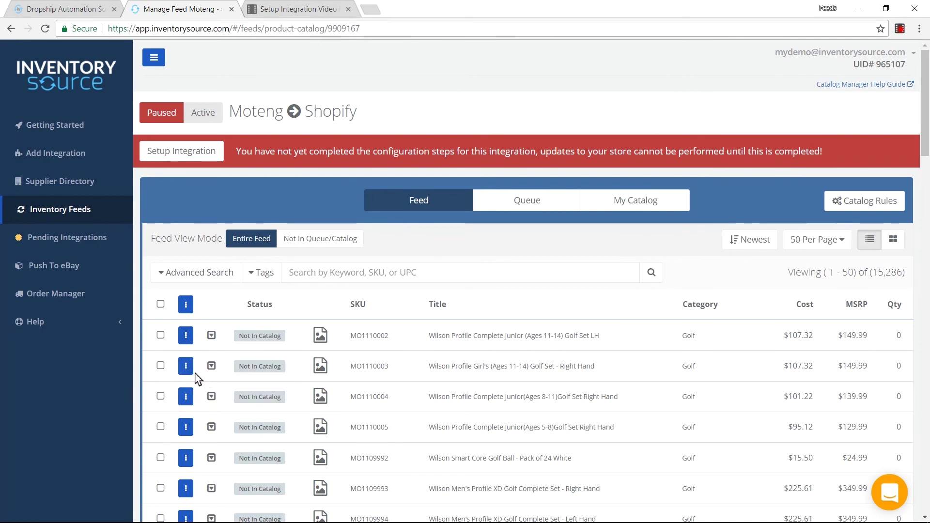
left_click(189, 367)
left_click(203, 407)
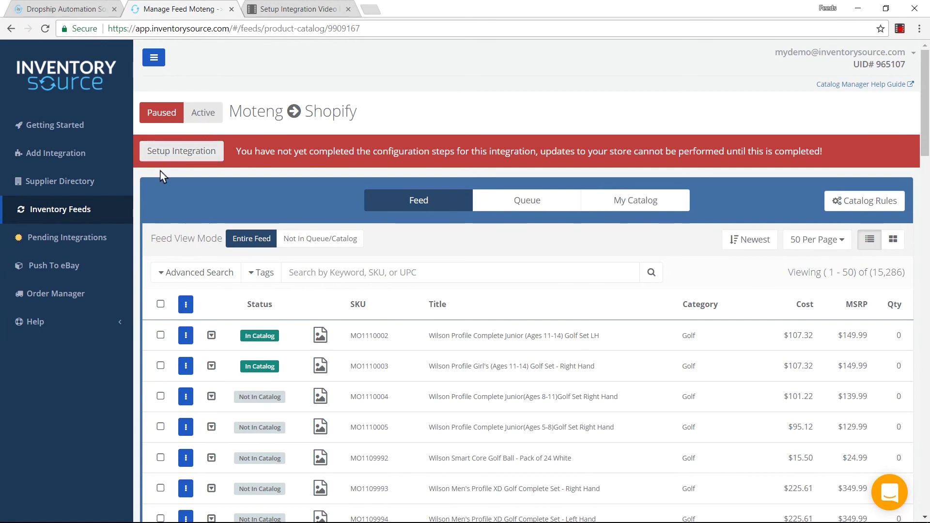
left_click(89, 242)
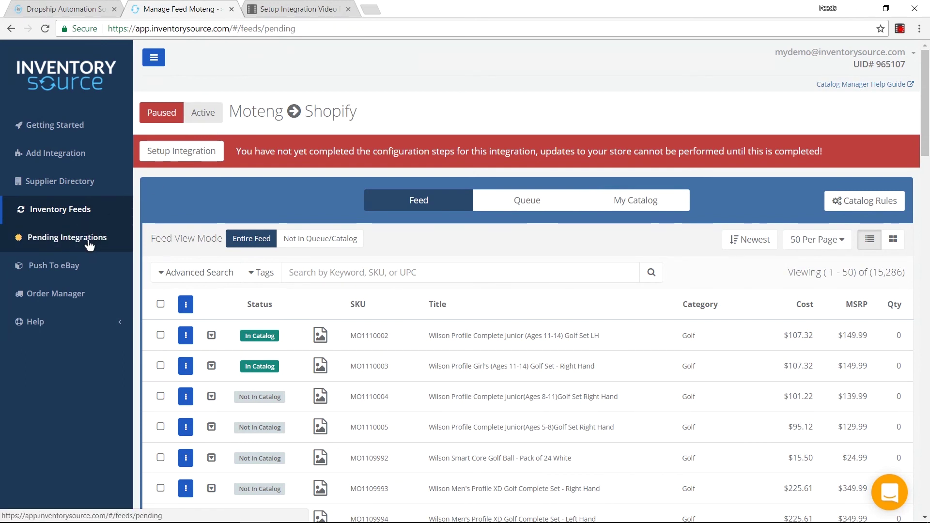
Reopen the Moteng > Shopify setup, tick 'I have completed steps 1-4' and submit Configure Tools.
left_click(266, 202)
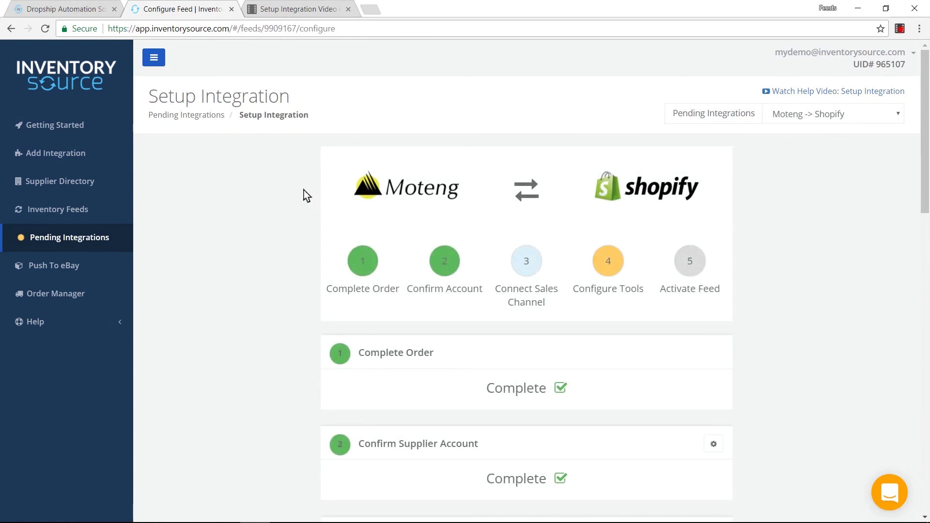
scroll(306, 196, "down", 15)
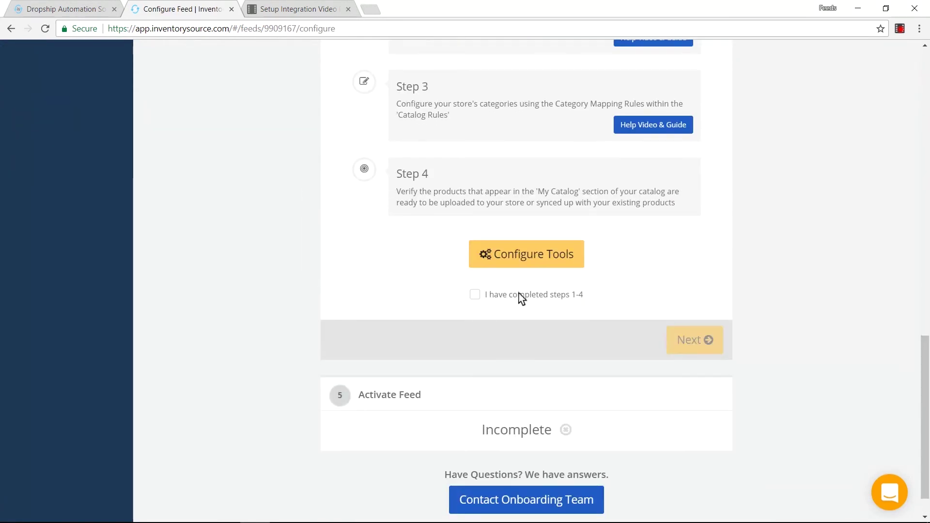
left_click(475, 294)
left_click(696, 339)
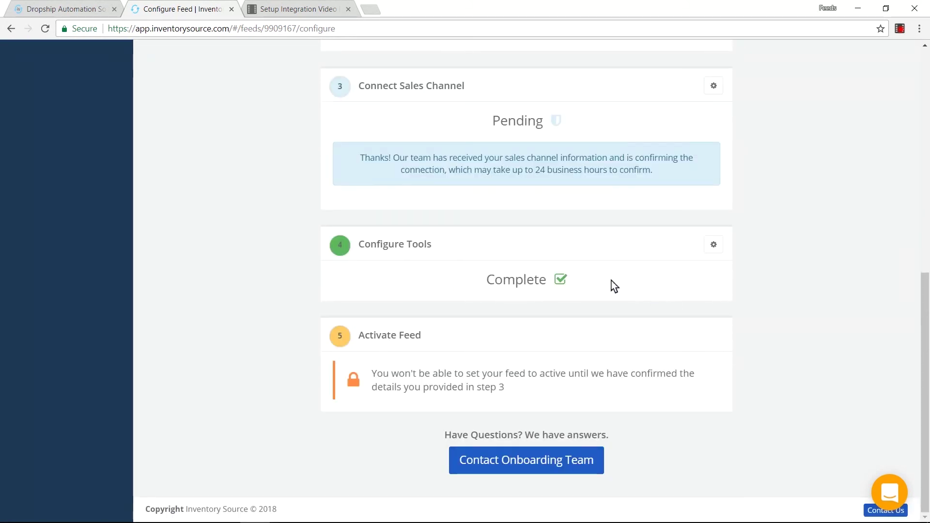
Open the Send Us Your Questions form under Help > Contact Us.
scroll(622, 287, "up", 1)
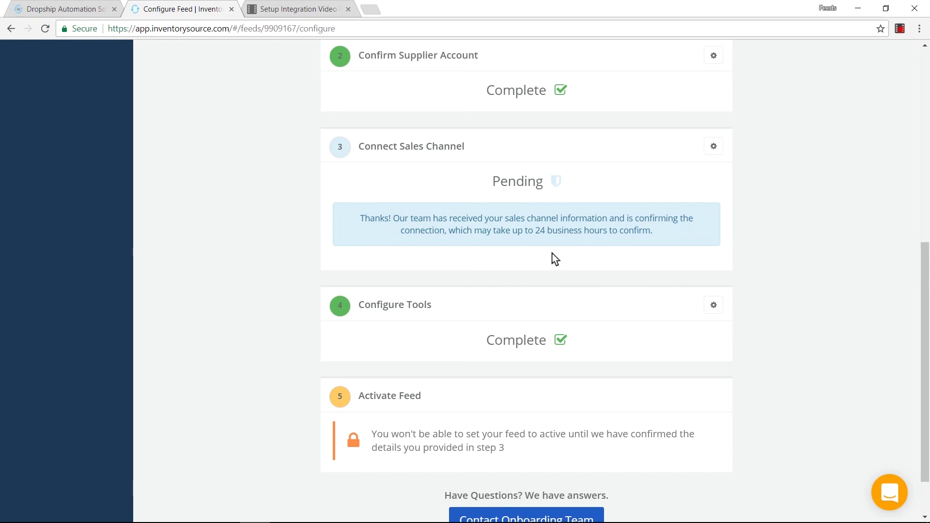
scroll(457, 402, "down", 1)
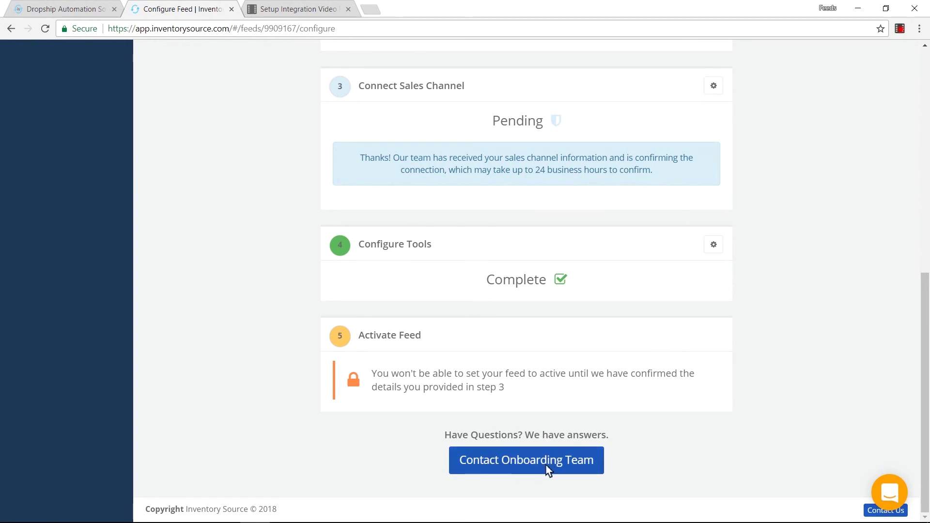
scroll(101, 325, "up", 8)
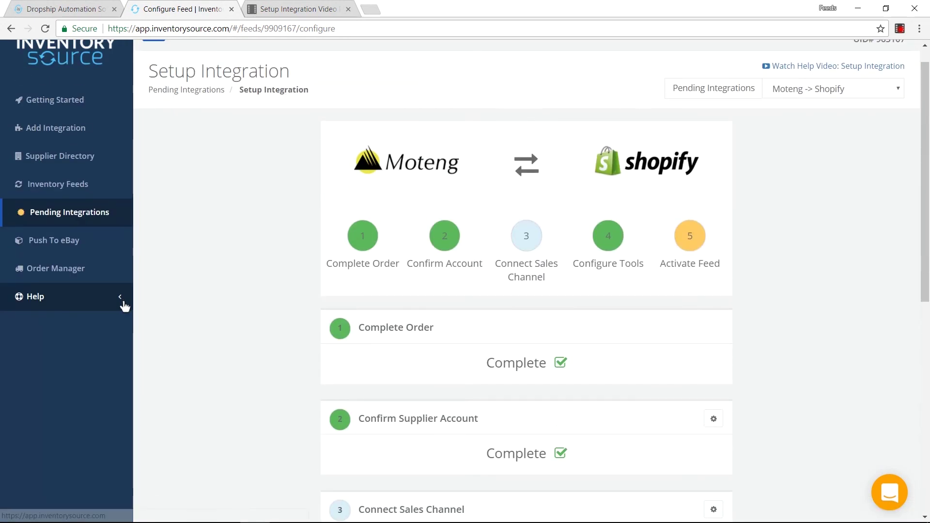
left_click(91, 303)
left_click(73, 323)
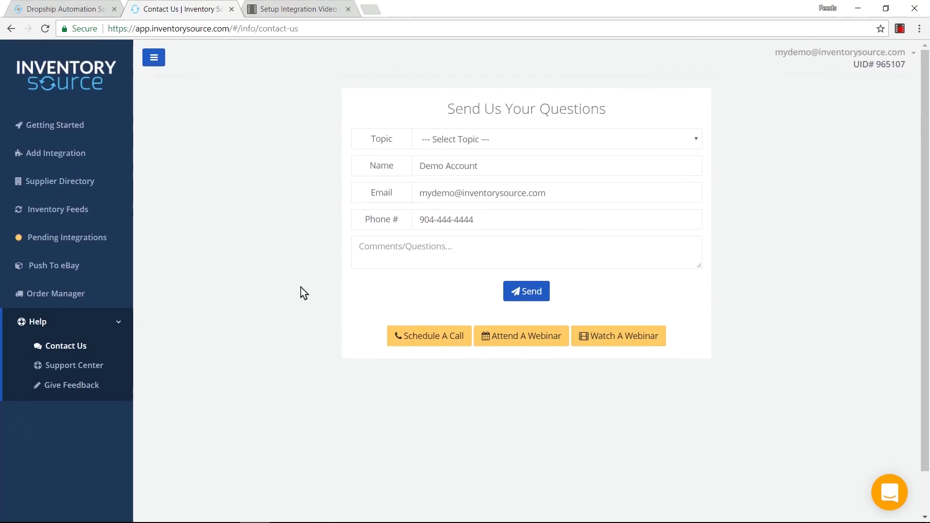